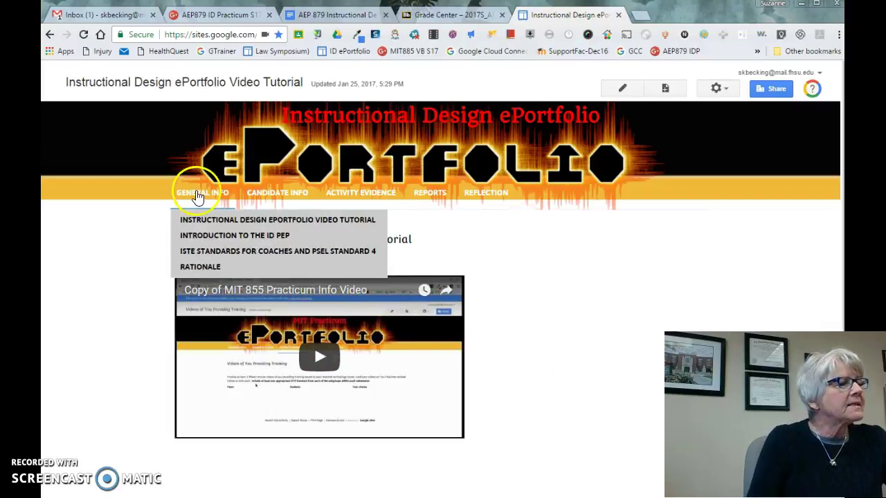
Step: Open the Instructional Design ePortfolio Video Tutorial page from General Info
mouse_move(265, 189)
mouse_move(204, 194)
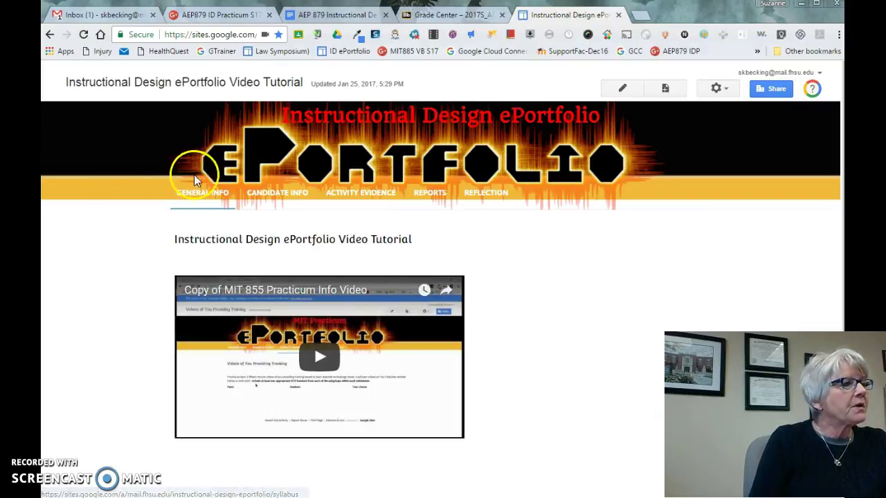
left_click(194, 220)
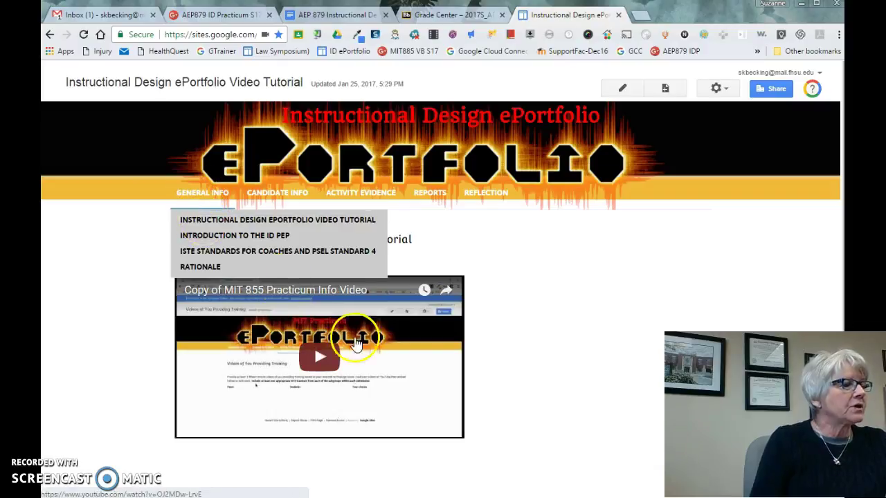
Step: Skim the Introduction to the ID PEP document, then open the ISTE Standards for Coaches and PSEL Standard 4 page
mouse_move(235, 201)
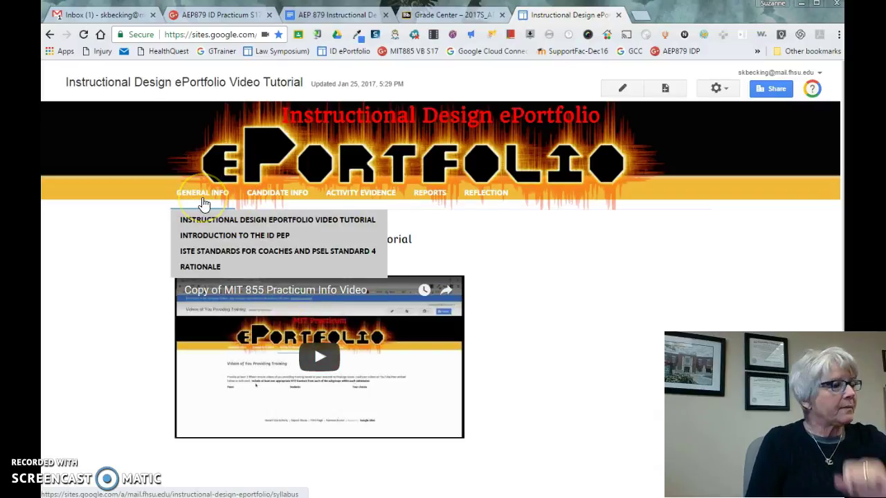
left_click(199, 236)
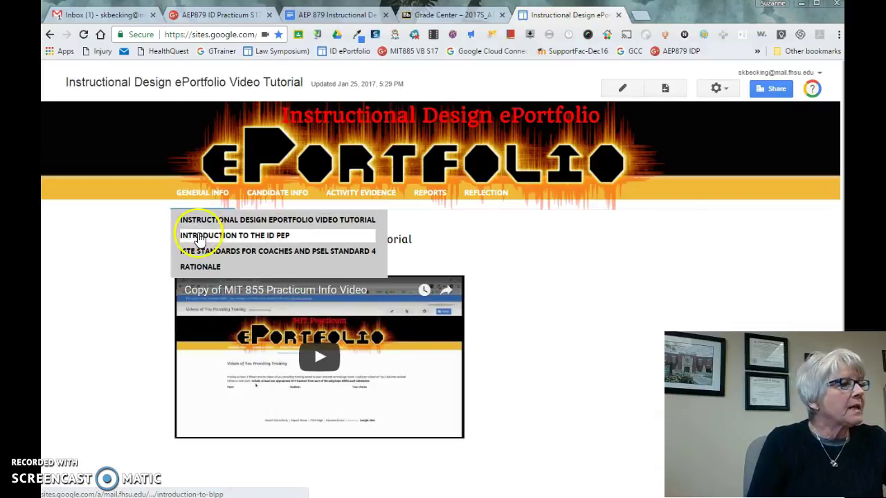
left_click(258, 239)
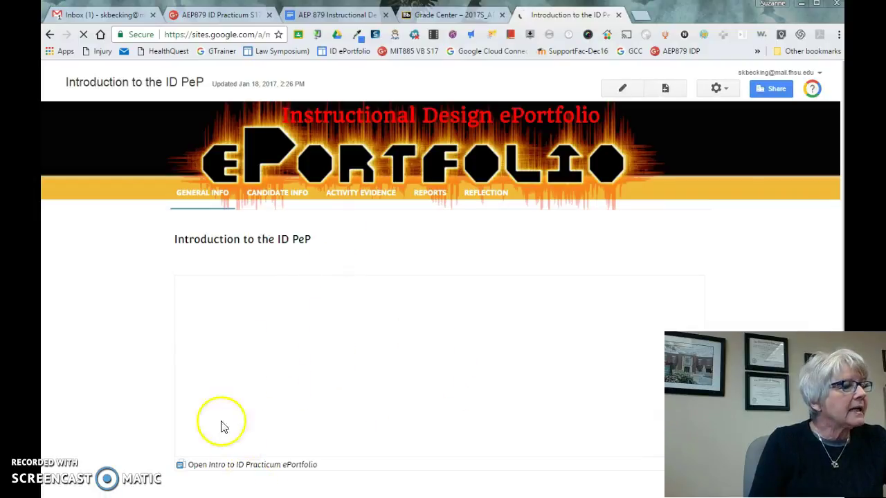
scroll(453, 360, "down", 5)
scroll(444, 354, "up", 3)
scroll(444, 355, "up", 2)
mouse_move(203, 200)
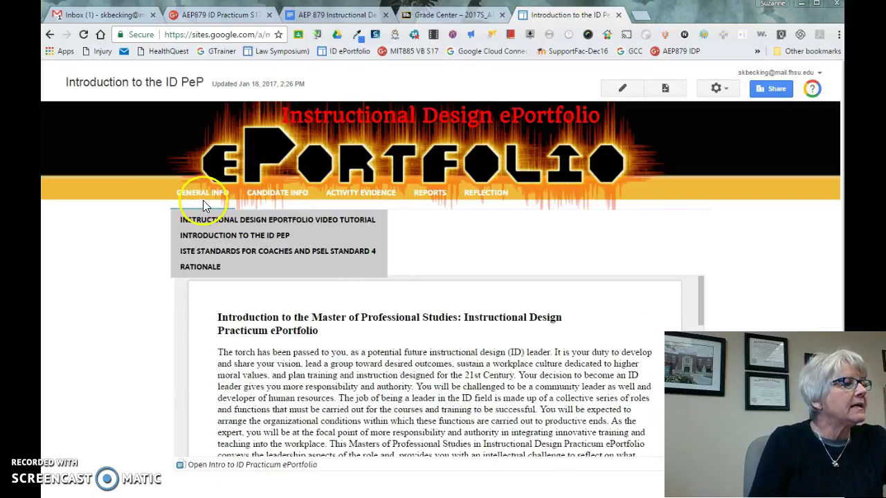
left_click(213, 257)
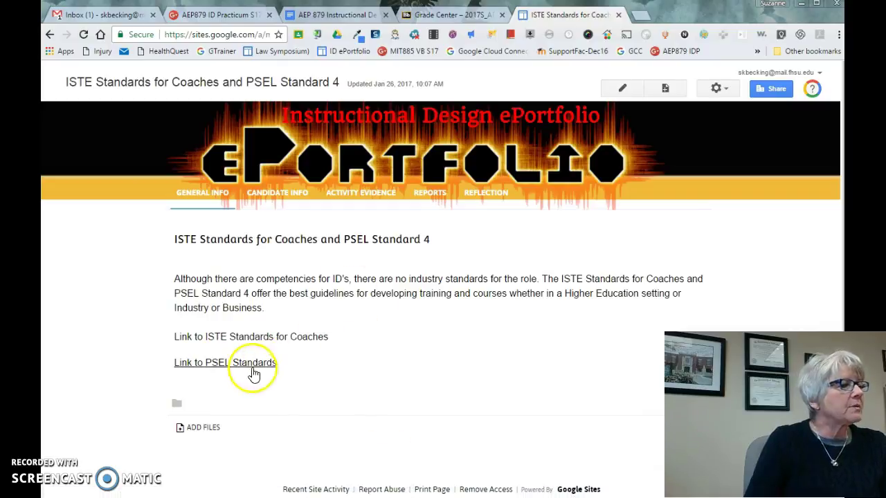
Step: Open General Info > Rationale and scroll through its embedded document
mouse_move(200, 194)
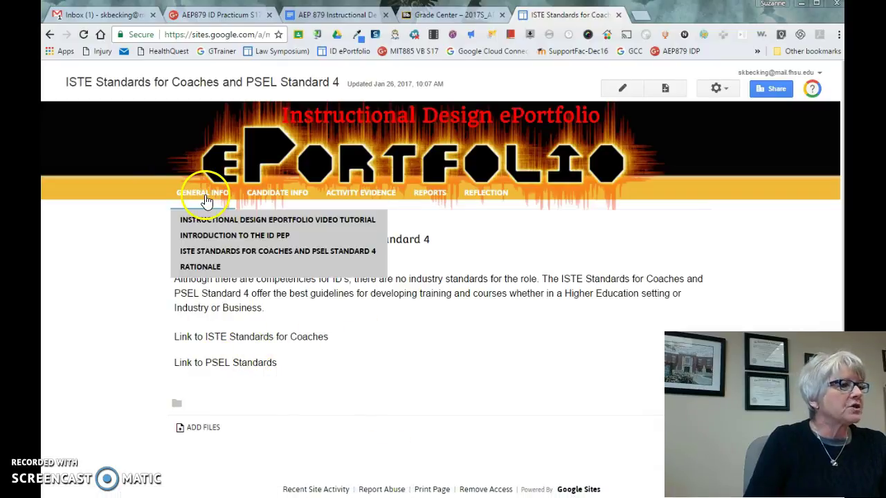
left_click(200, 268)
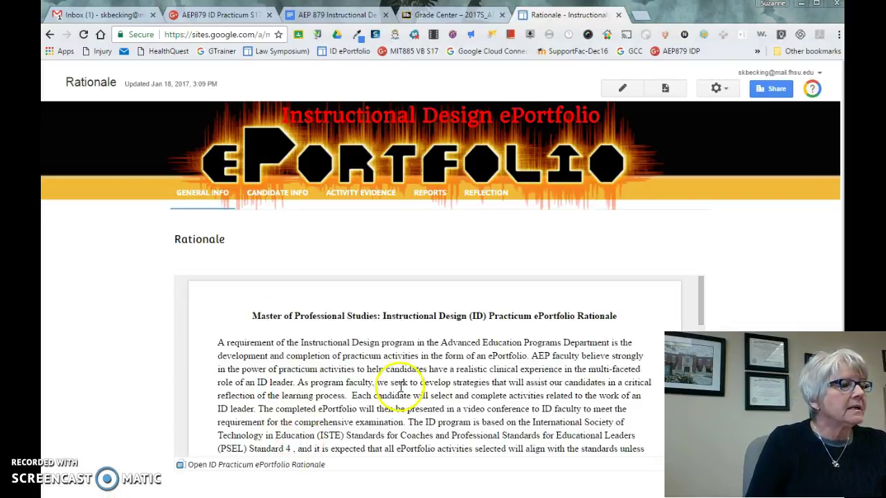
scroll(387, 380, "down", 2)
scroll(399, 386, "down", 5)
scroll(402, 385, "up", 3)
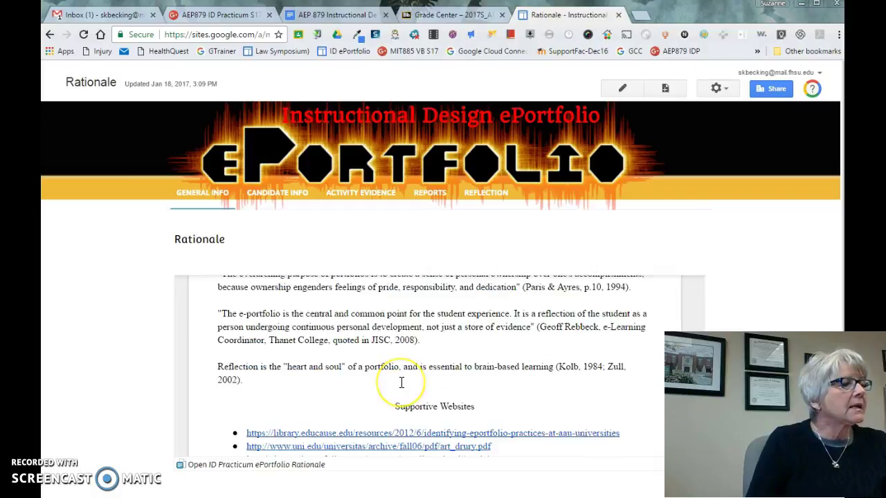
scroll(401, 383, "up", 5)
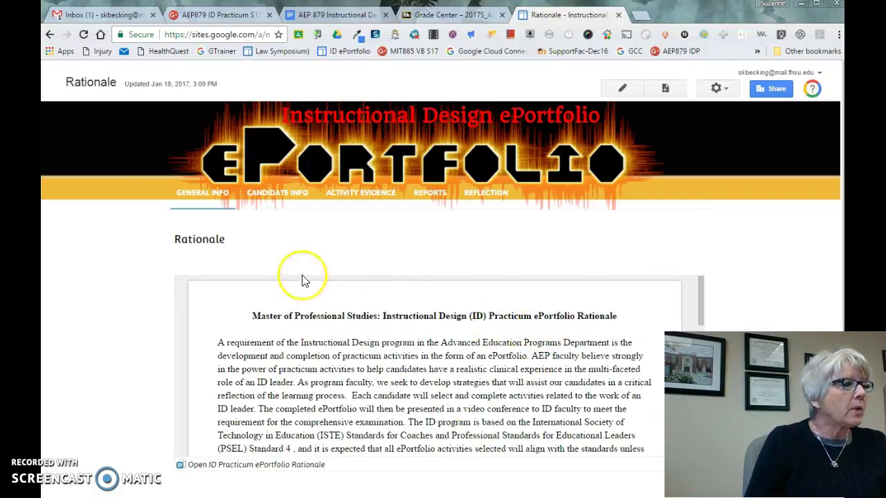
Step: Open Candidate Info > Instructional Design Philosophy to view its Drive-embedding instructions
mouse_move(267, 200)
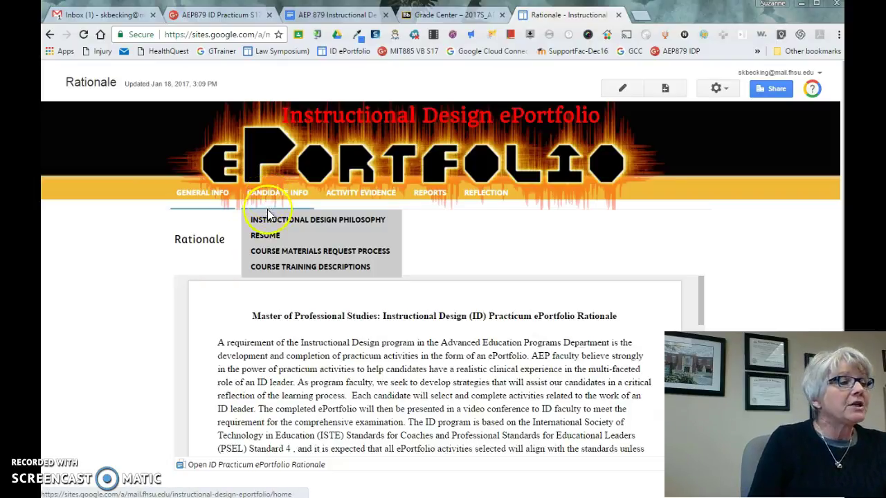
left_click(303, 221)
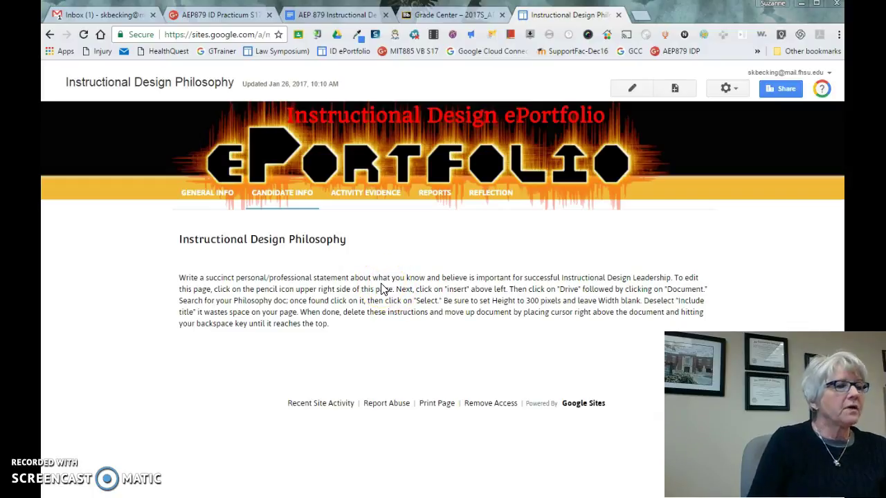
mouse_move(276, 198)
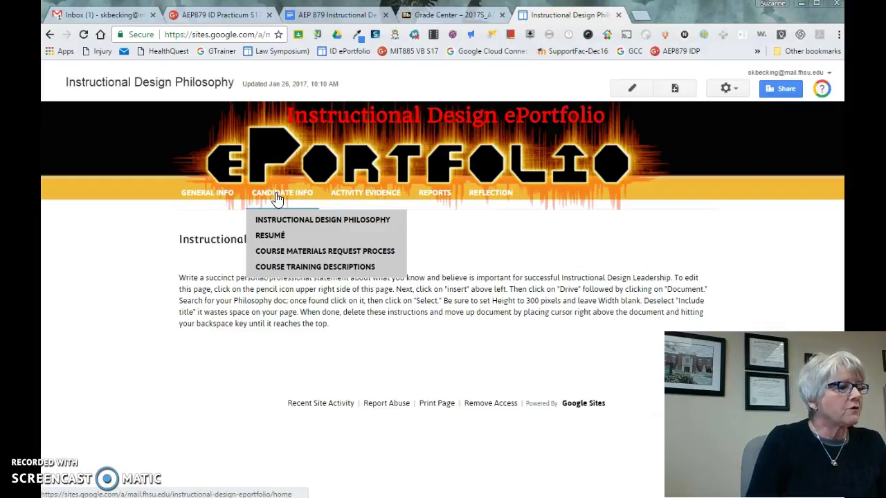
Step: Visit the Resumé page, then open Course Materials Request Process under Candidate Info
left_click(277, 235)
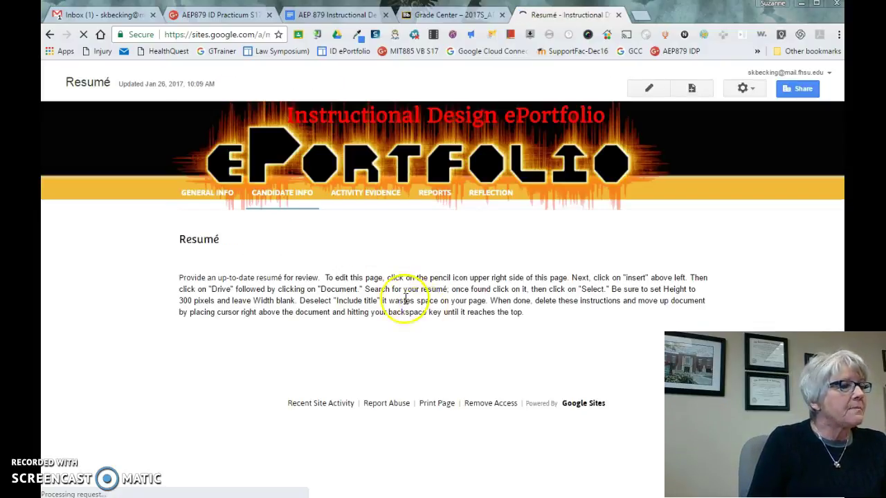
mouse_move(293, 197)
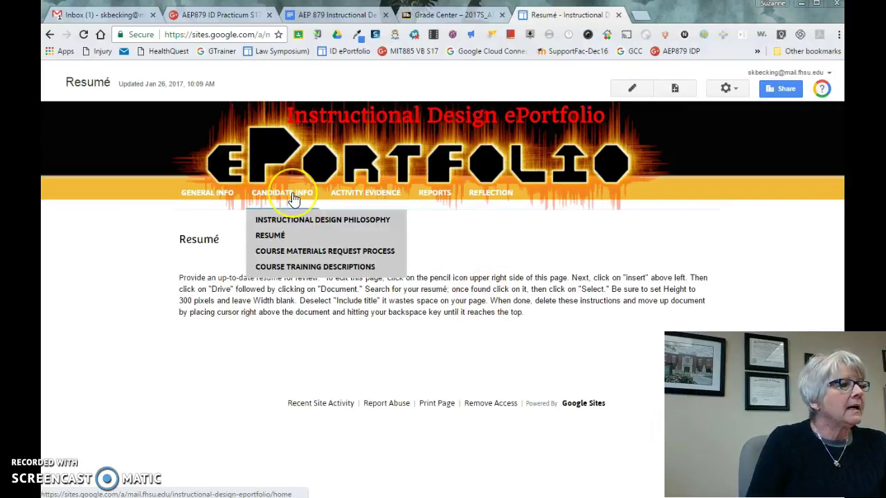
left_click(293, 254)
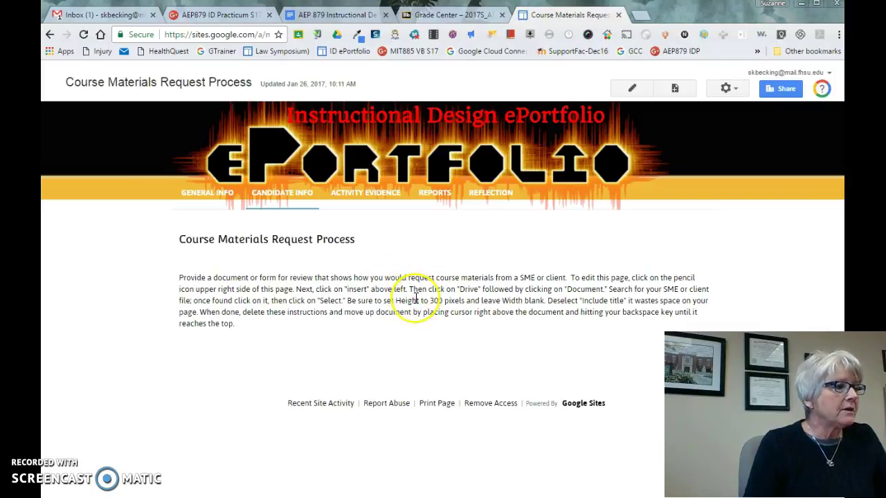
mouse_move(279, 192)
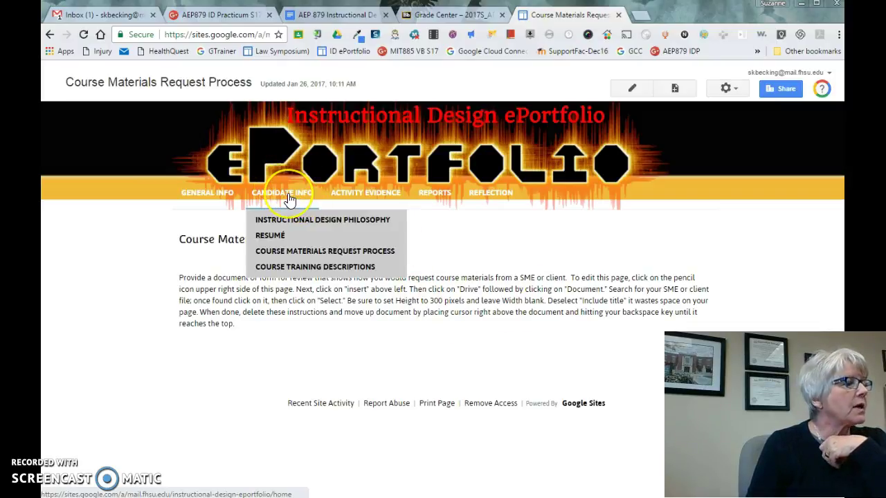
Step: Open Candidate Info > Course Training Descriptions to show its document-embedding instructions
left_click(289, 270)
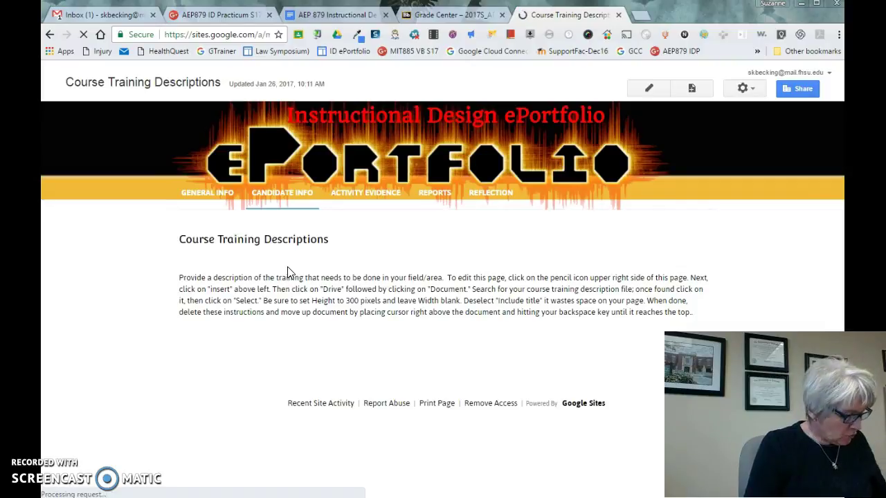
left_click(291, 256)
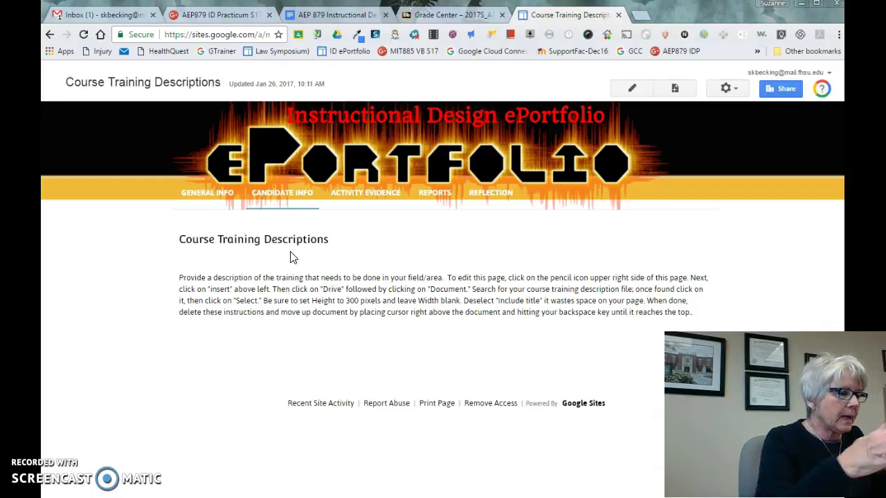
left_click(284, 196)
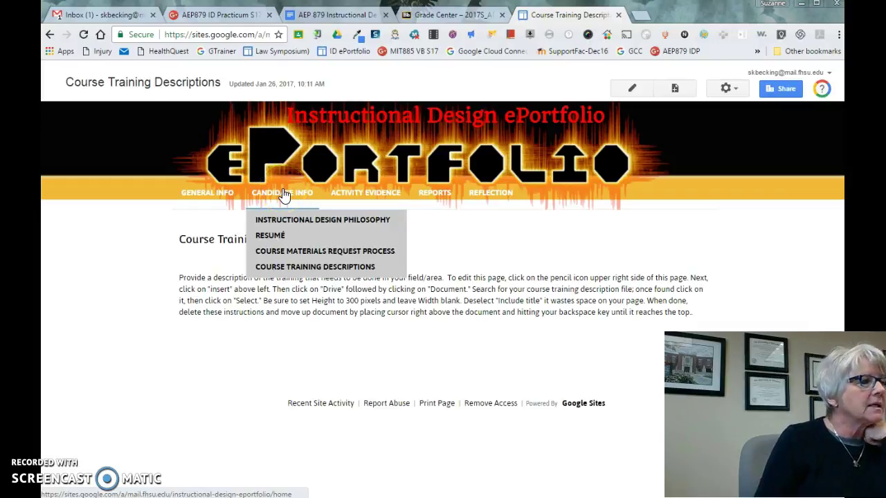
Step: Open the Professional Development Plan page from the Activity Evidence menu
left_click(351, 200)
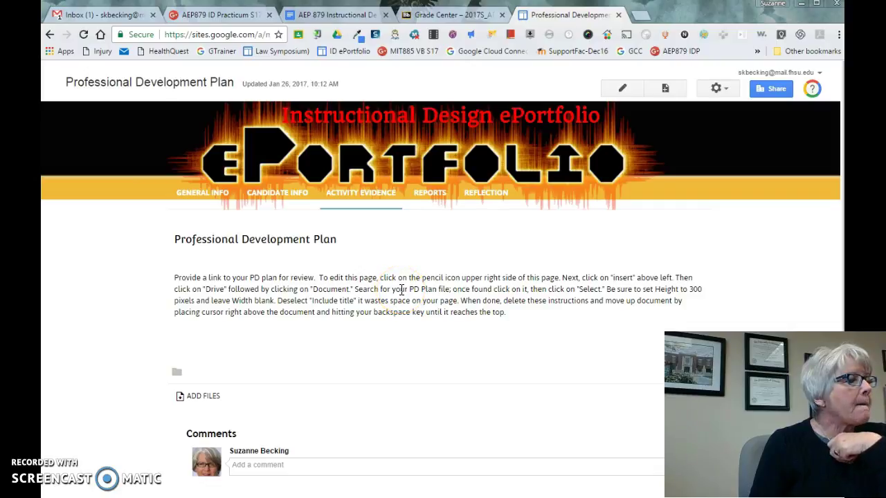
mouse_move(357, 193)
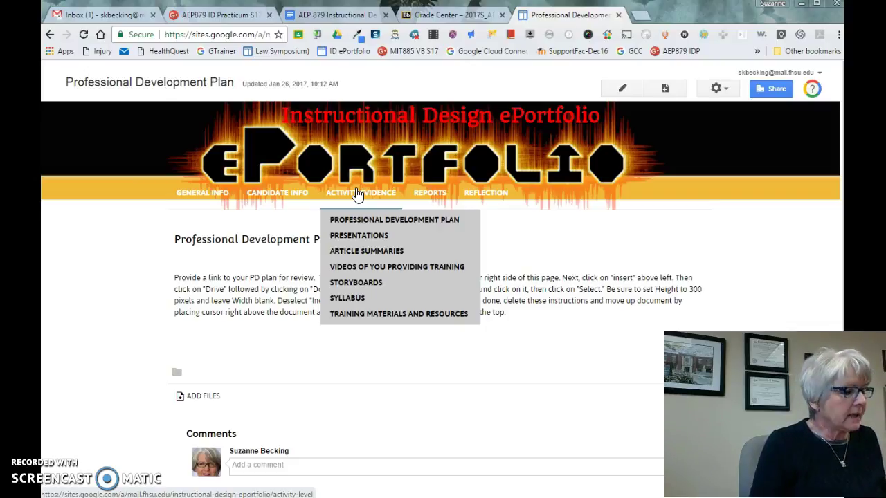
Step: Open Activity Evidence > Presentations, showing the Google Presentation, Prezi and Your choice columns
left_click(355, 236)
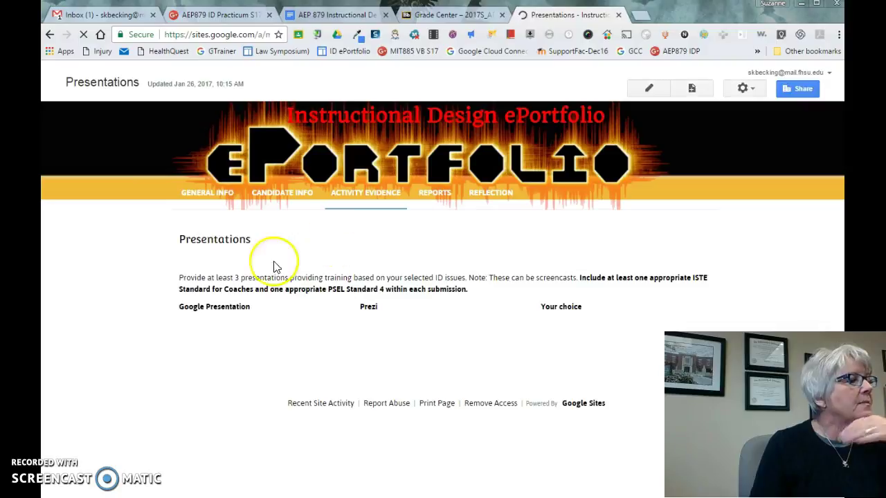
left_click(221, 311)
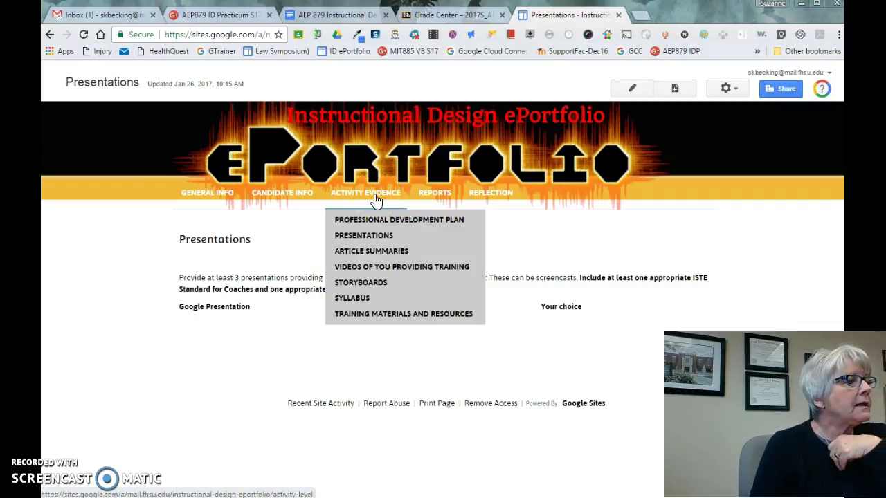
Step: Pass through Article Summaries, then open the Videos of You Providing Training page
left_click(370, 254)
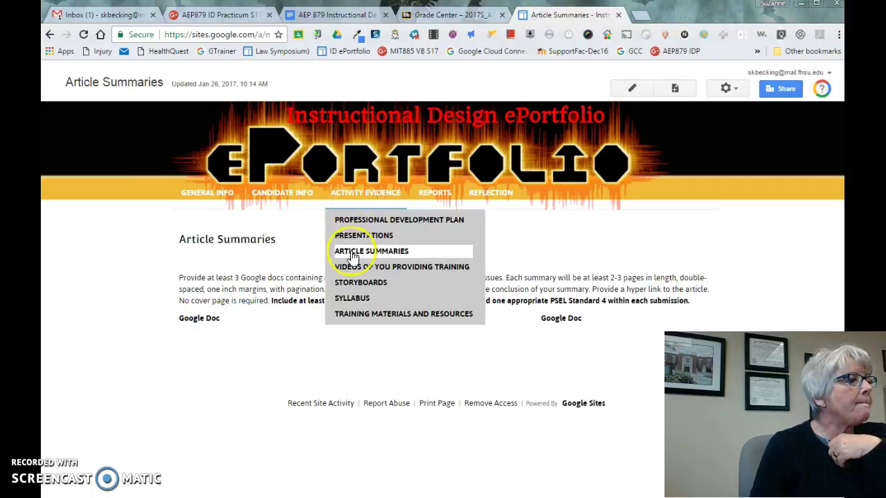
left_click(351, 266)
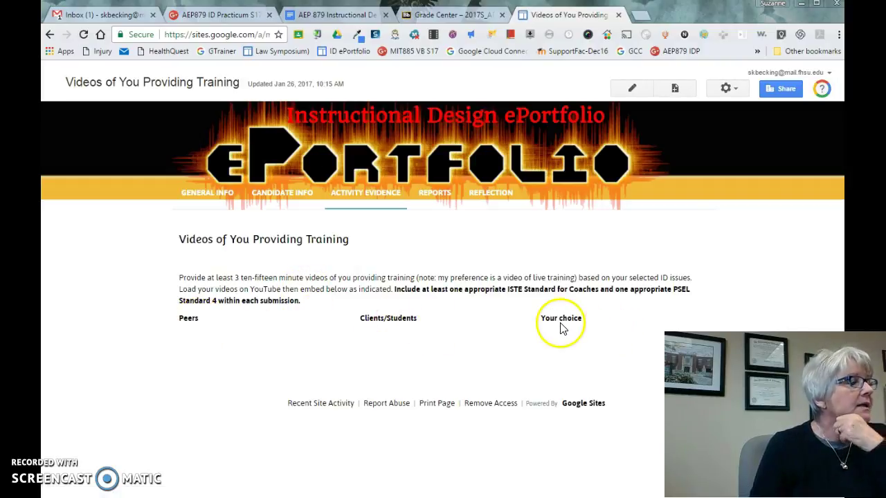
mouse_move(366, 198)
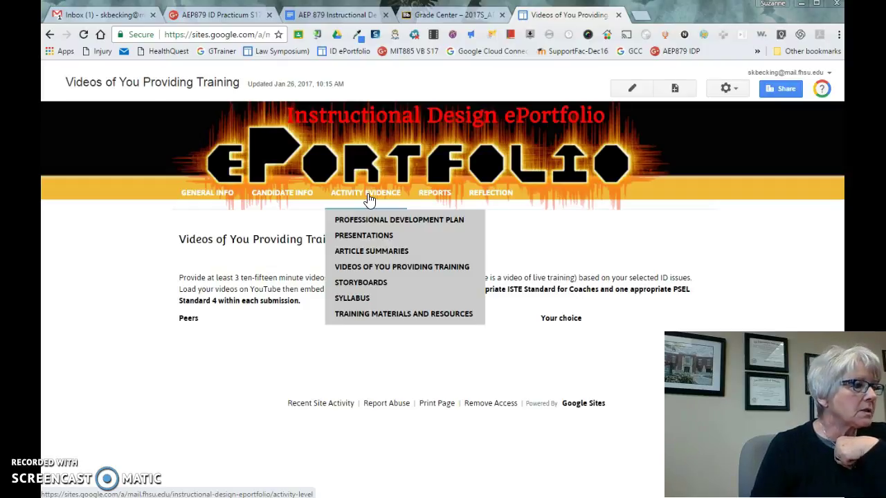
Step: Open the StoryBoards page and choose View Draft to clear the Recover Draft prompt
left_click(367, 289)
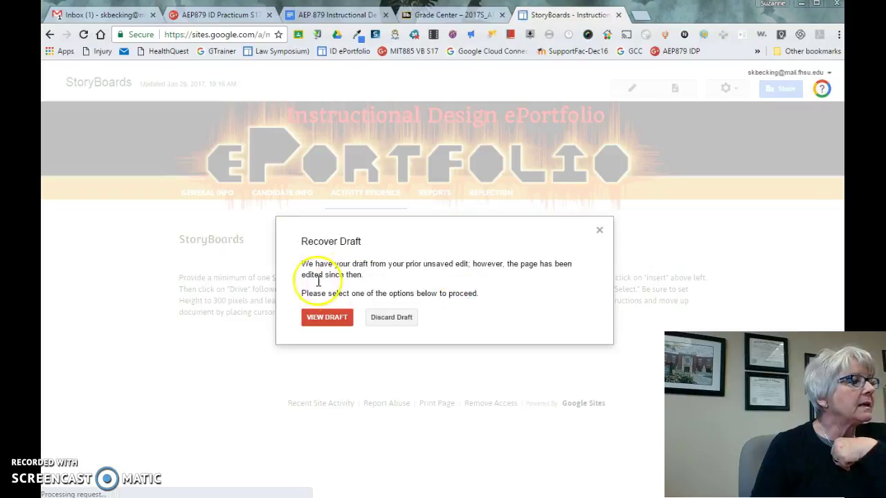
left_click(382, 319)
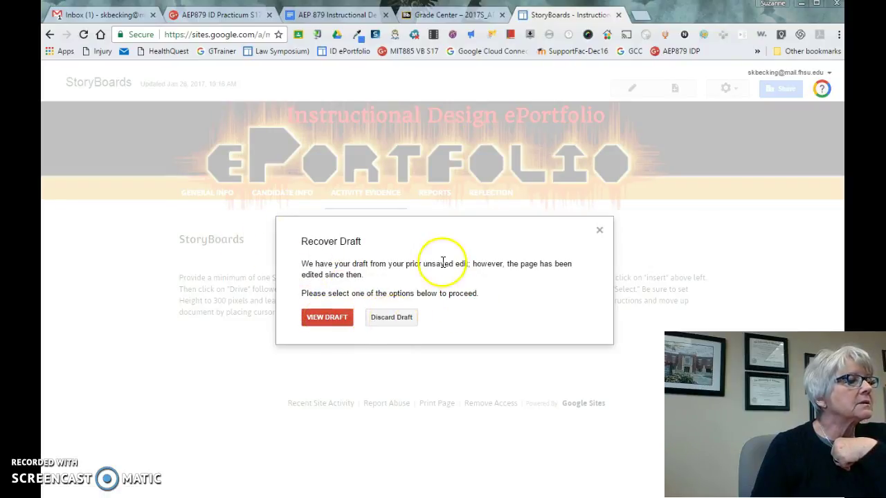
left_click(328, 318)
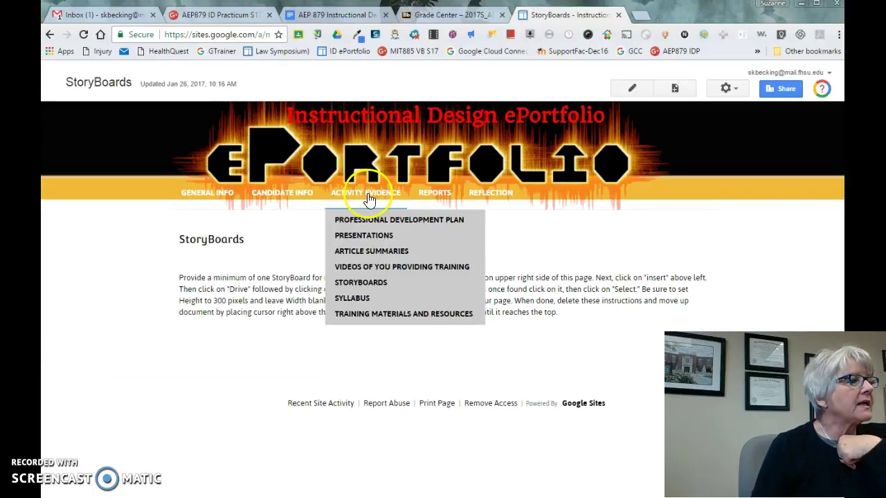
left_click(373, 302)
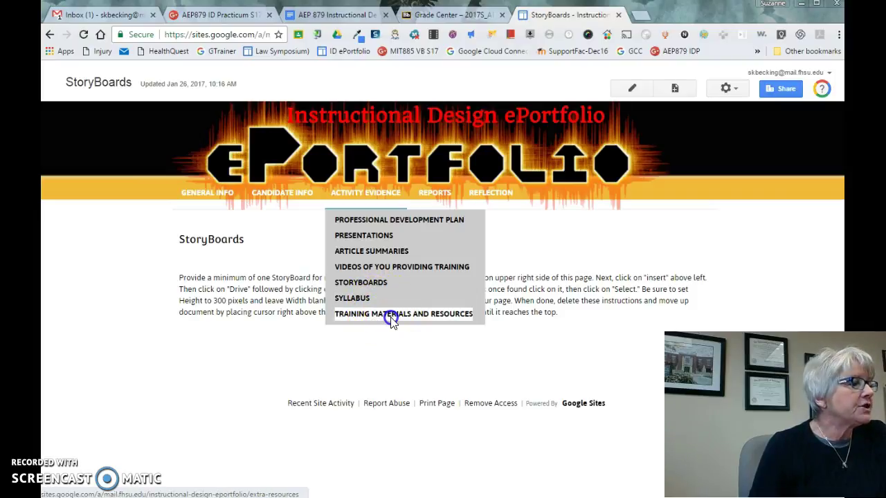
Step: Visit Training Materials and Resources, then open Reports > Faculty Evaluation Tool with its embedded rubric
left_click(390, 318)
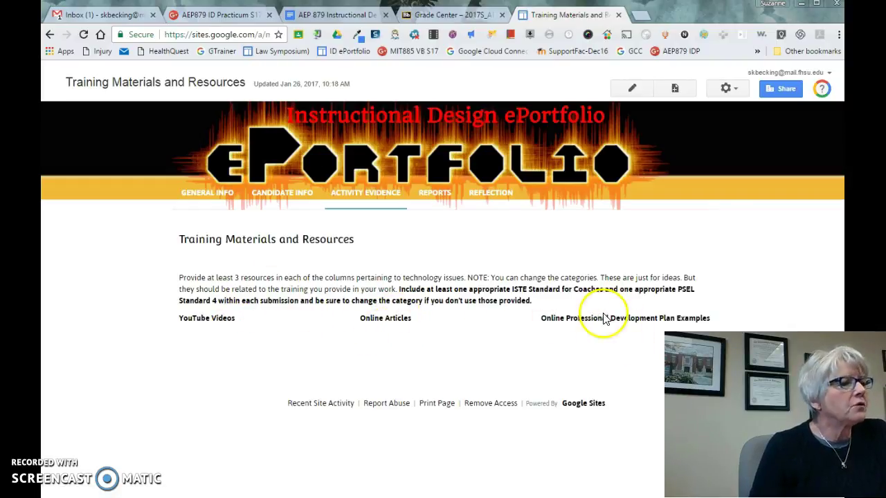
mouse_move(443, 198)
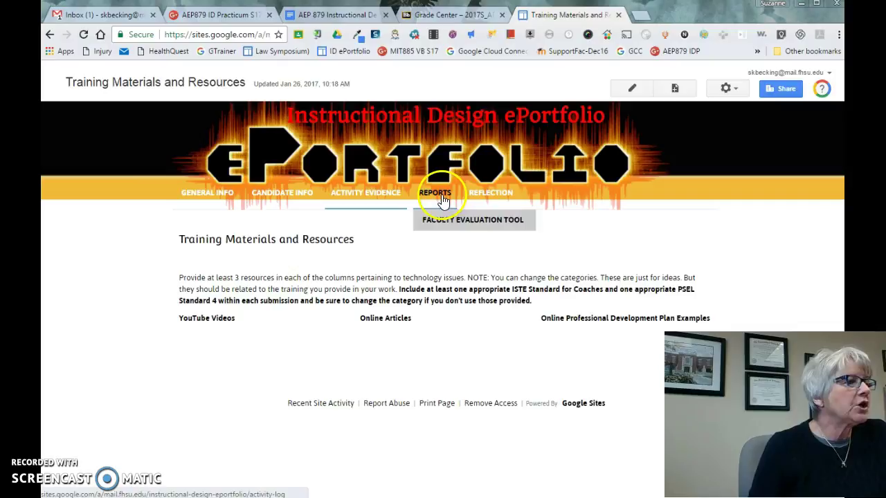
left_click(461, 223)
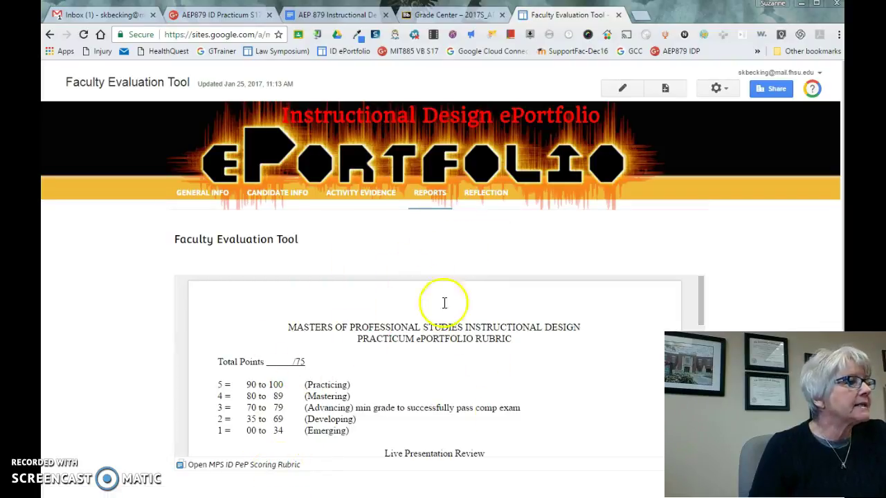
left_click(429, 365)
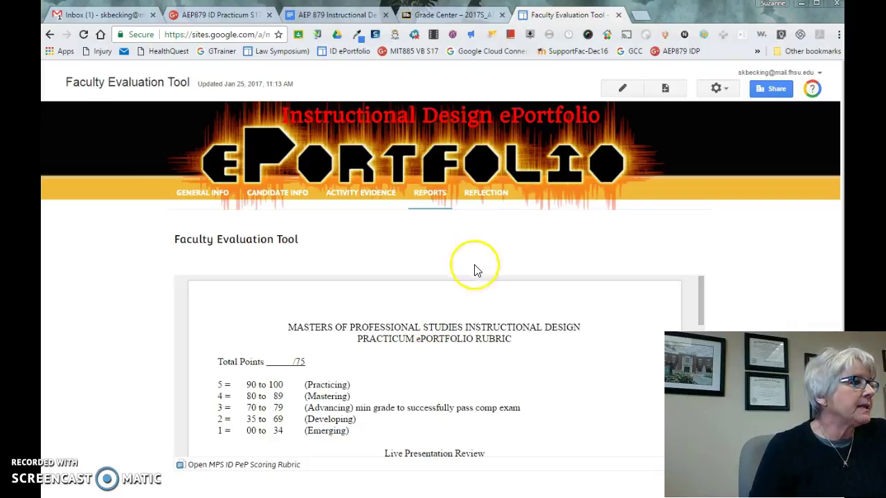
Step: Open the Reflection page, scroll its five-stage instructions, and switch it into the page editor
left_click(484, 195)
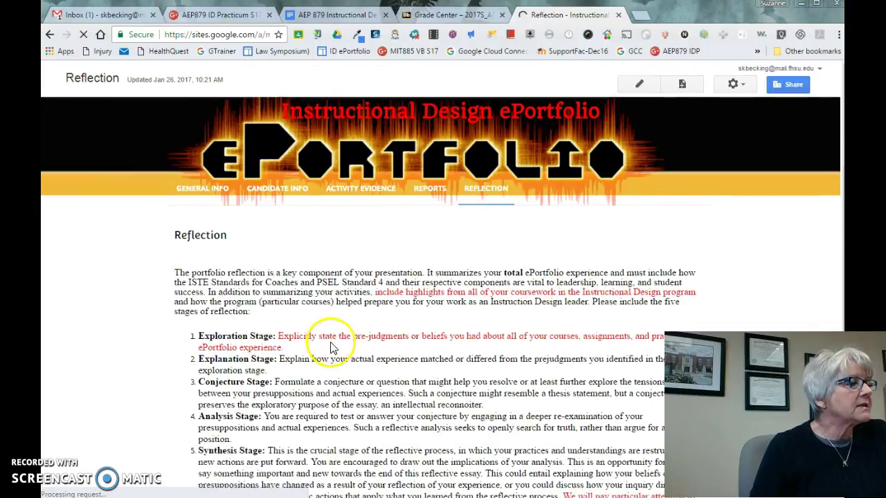
scroll(331, 348, "up", 2)
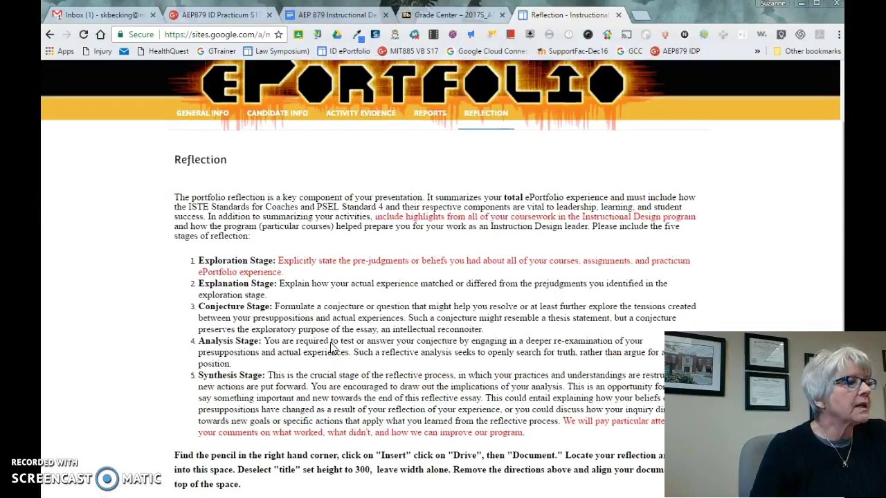
scroll(331, 342, "down", 3)
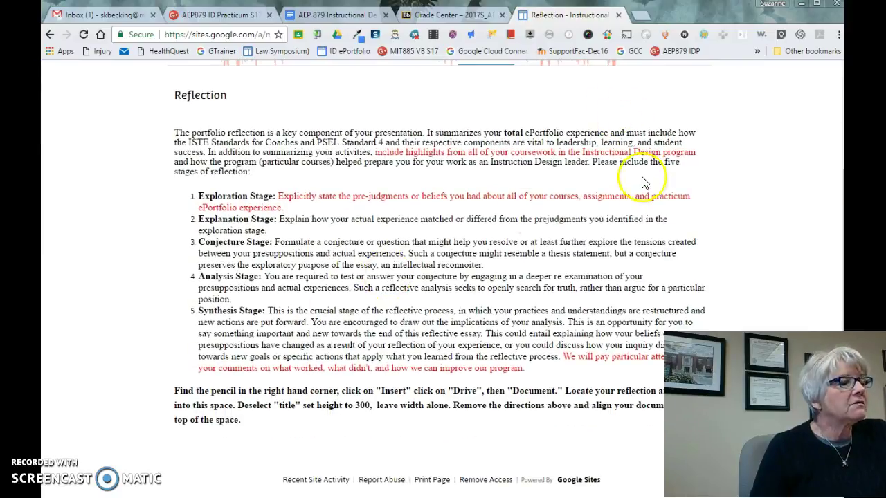
scroll(634, 175, "up", 3)
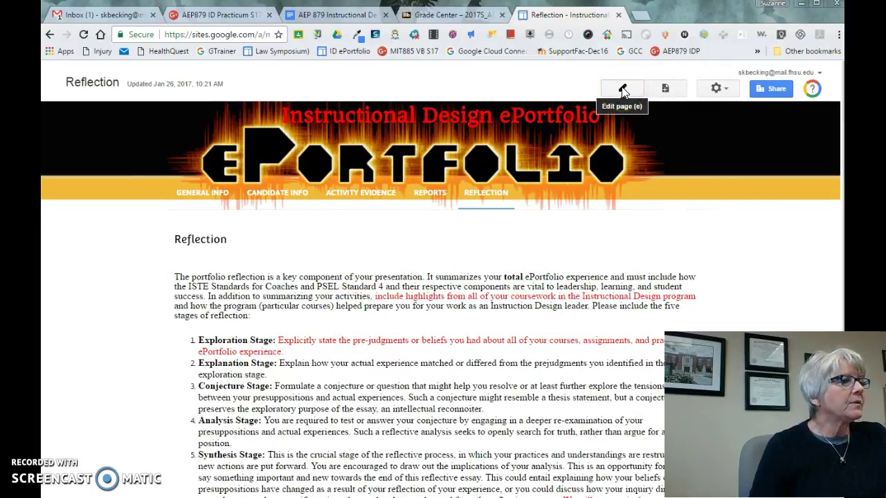
left_click(622, 92)
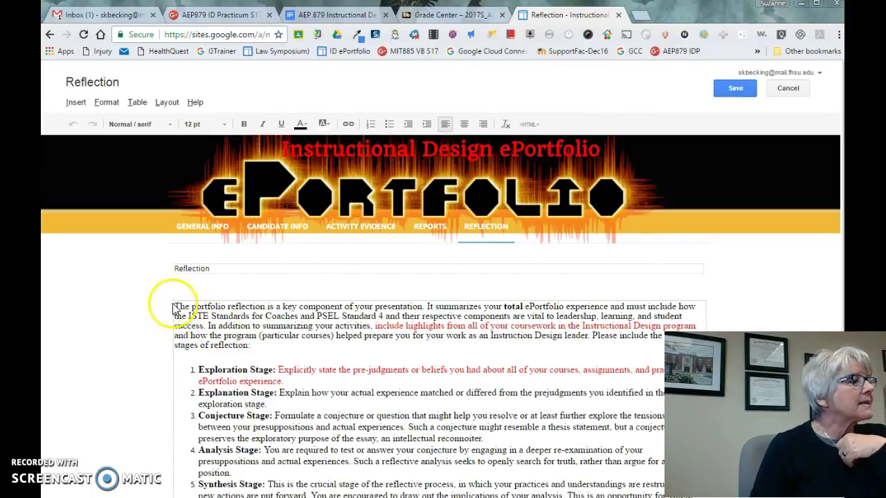
left_click(289, 486)
left_click(176, 305)
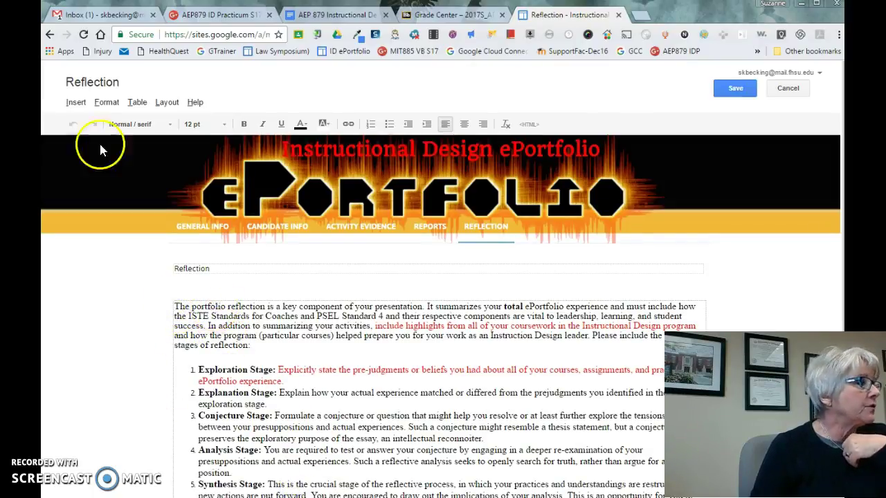
left_click(76, 103)
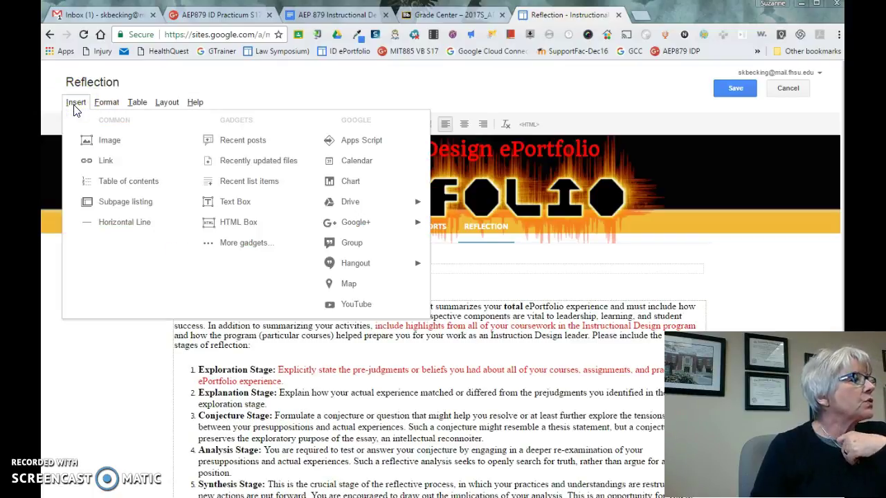
mouse_move(374, 226)
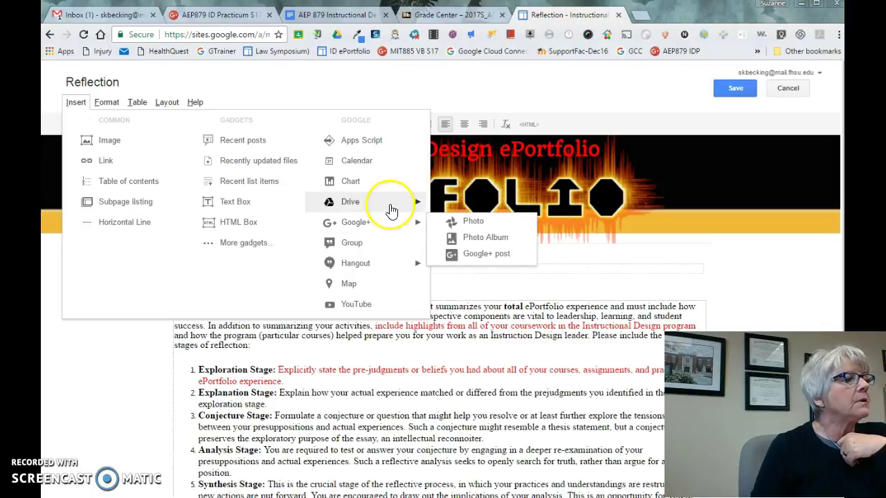
mouse_move(395, 211)
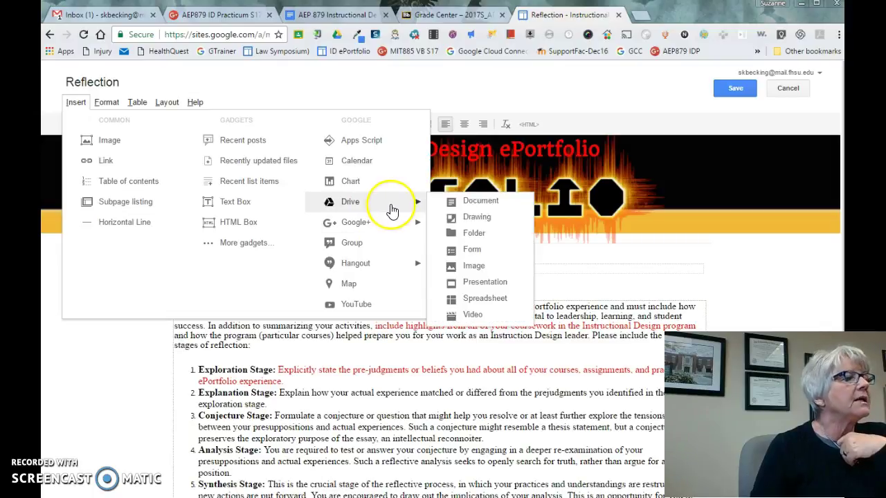
left_click(494, 202)
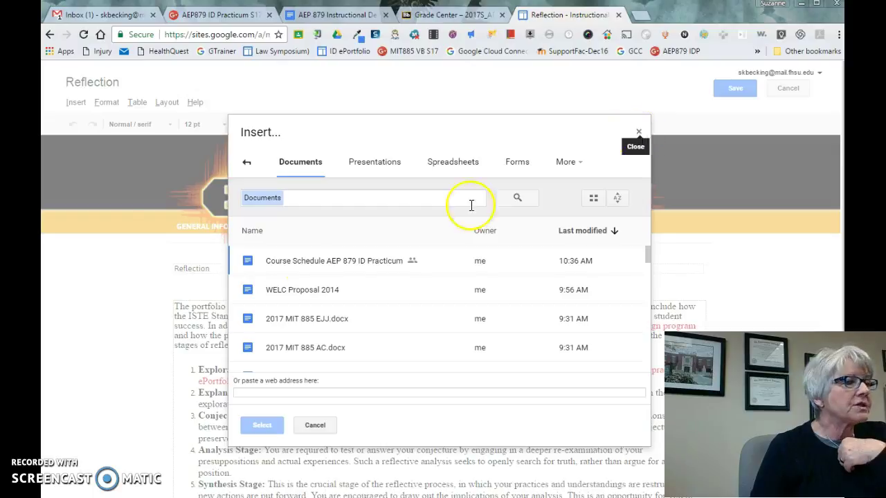
left_click(284, 260)
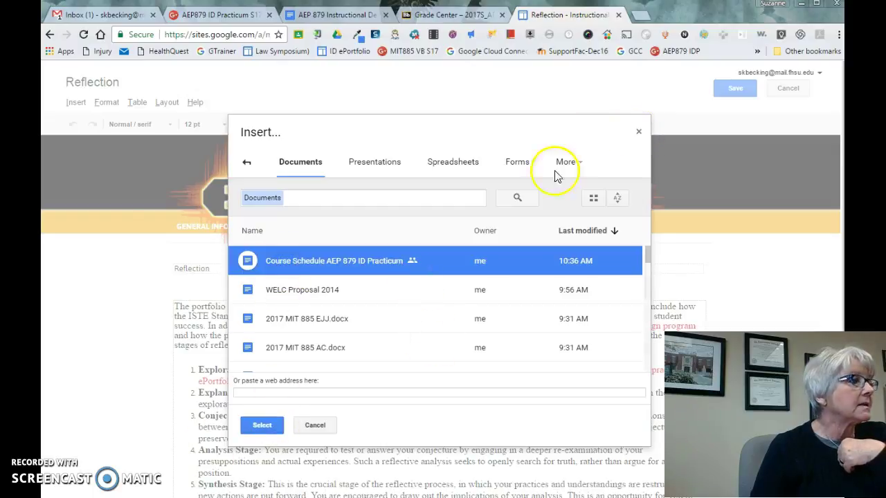
left_click(638, 132)
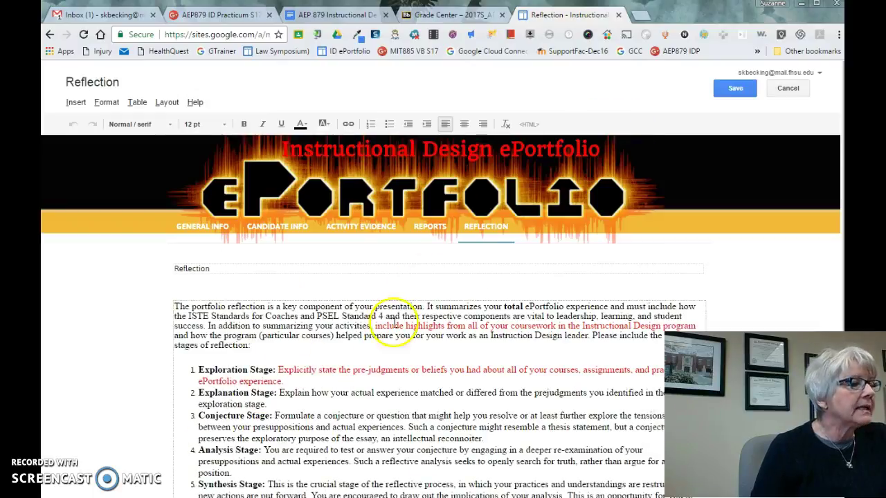
scroll(392, 375, "down", 3)
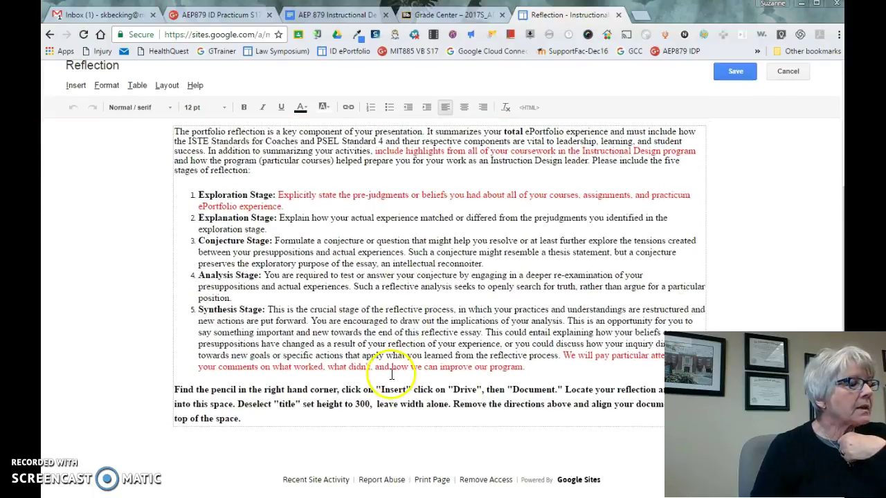
left_click_drag(239, 404, 530, 406)
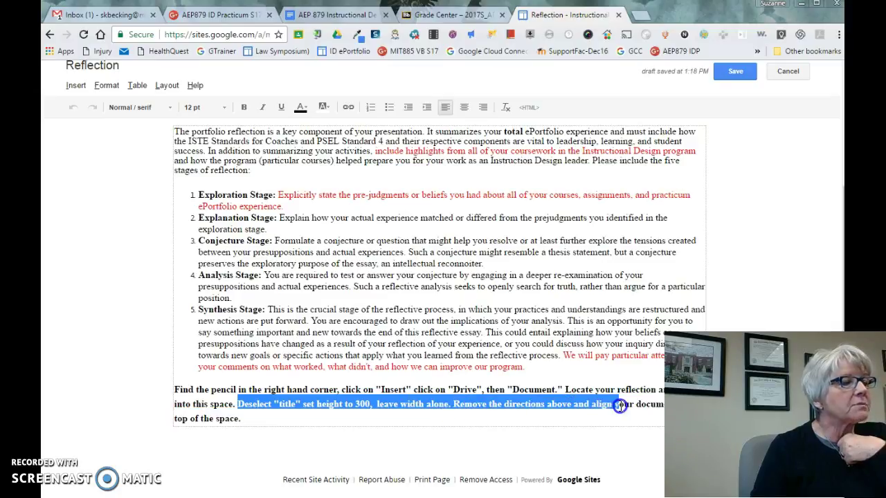
left_click_drag(620, 406, 548, 408)
scroll(484, 362, "up", 3)
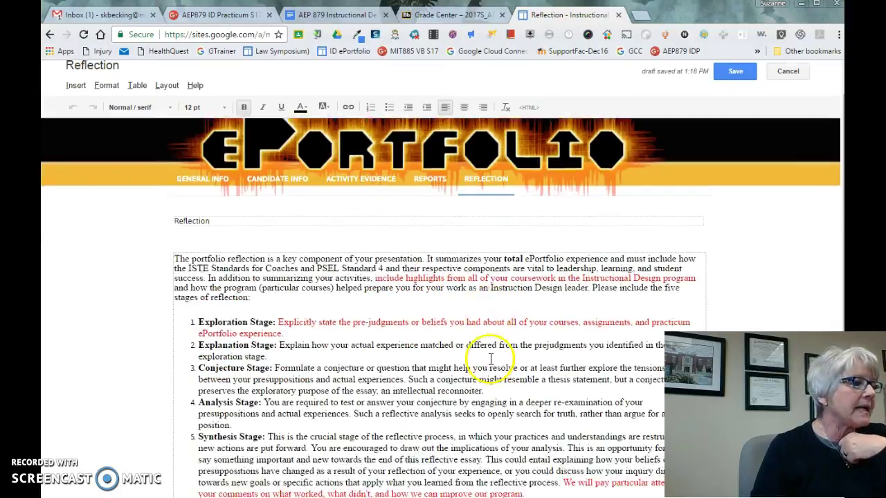